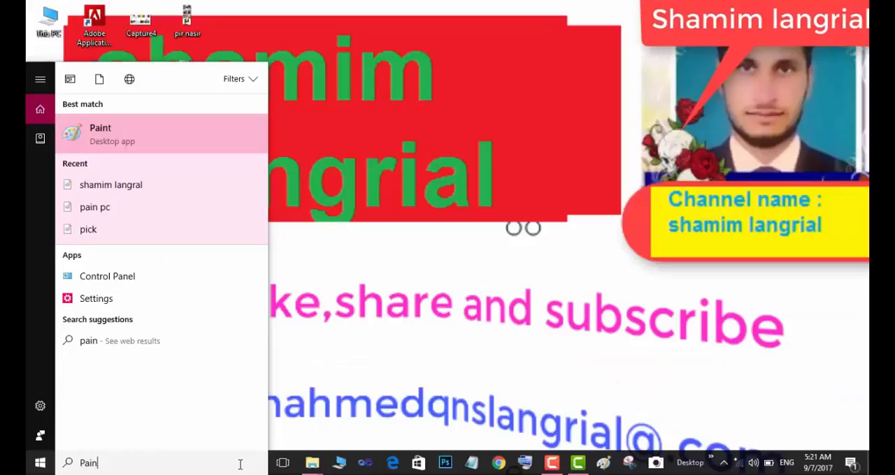
# Step: Launch Paint and start a new blank picture
pyautogui.write('t')
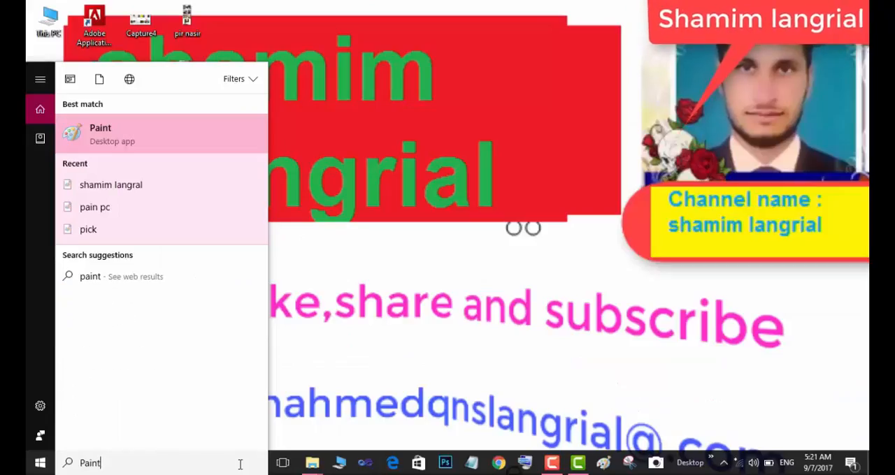
pyautogui.click(177, 137)
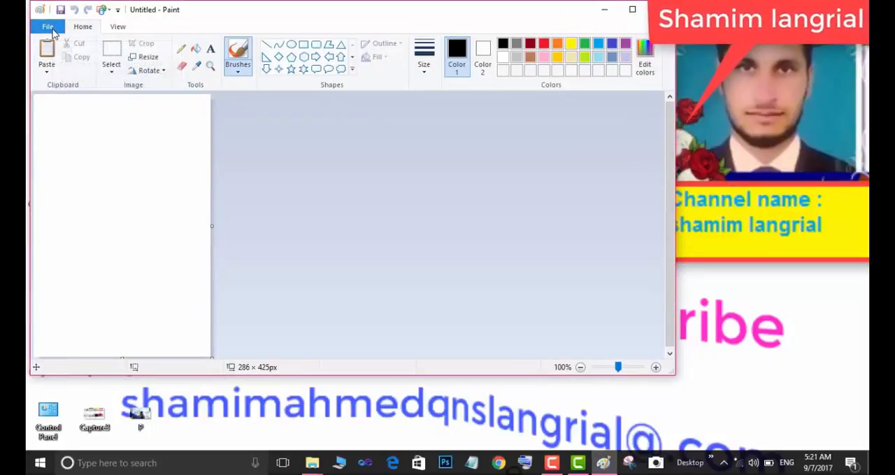
pyautogui.click(52, 30)
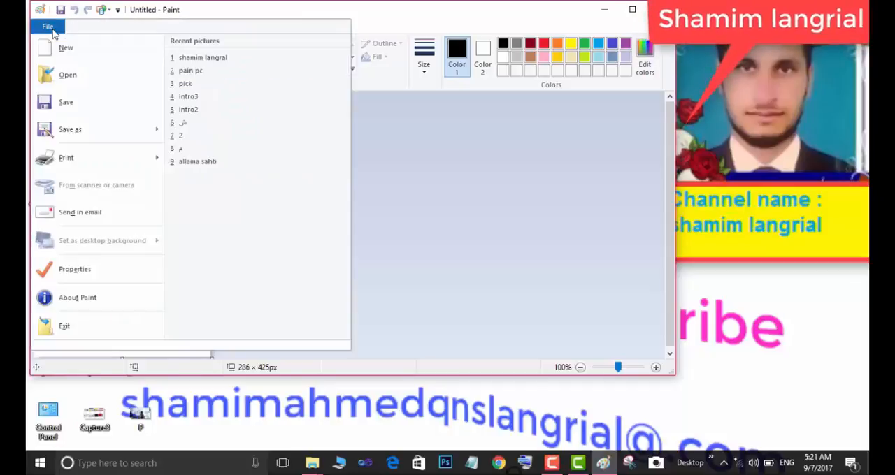
pyautogui.click(60, 47)
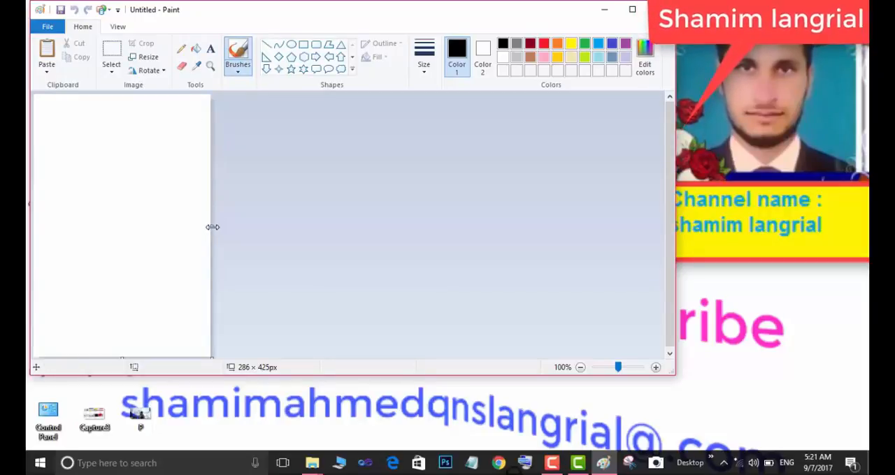
# Step: Widen the blank canvas to about 549 px and start a new picture without saving the changes
pyautogui.moveTo(213, 228); pyautogui.dragTo(373, 222)
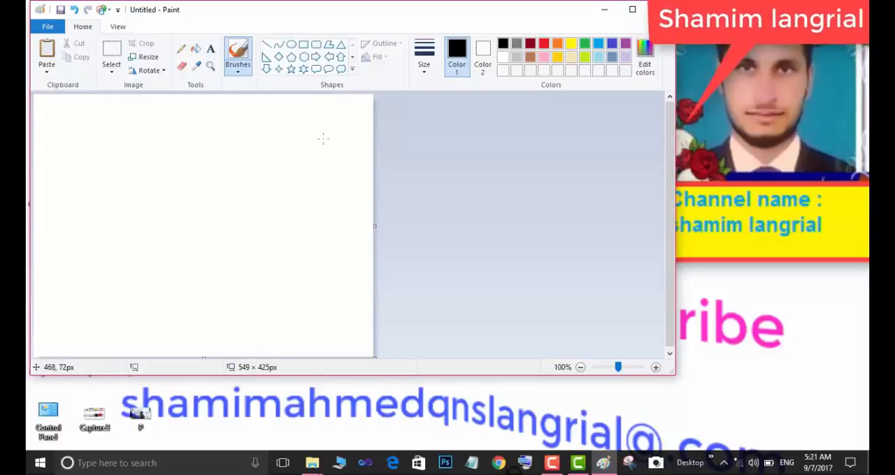
pyautogui.click(116, 29)
pyautogui.click(48, 26)
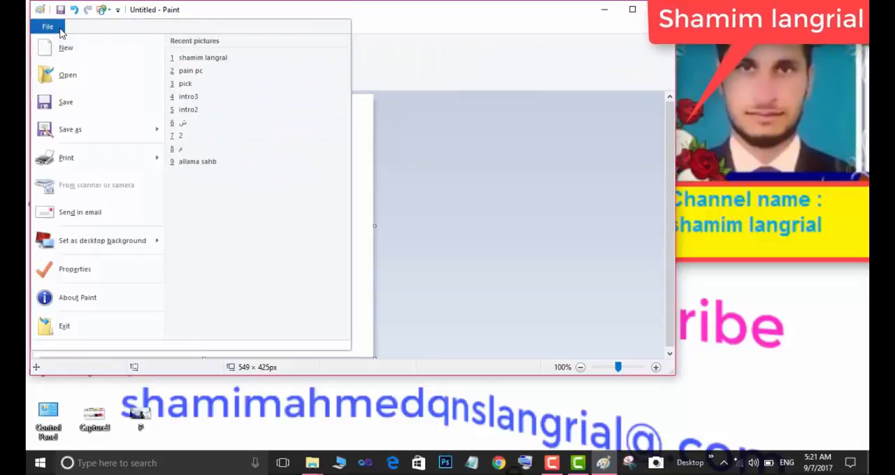
pyautogui.click(68, 56)
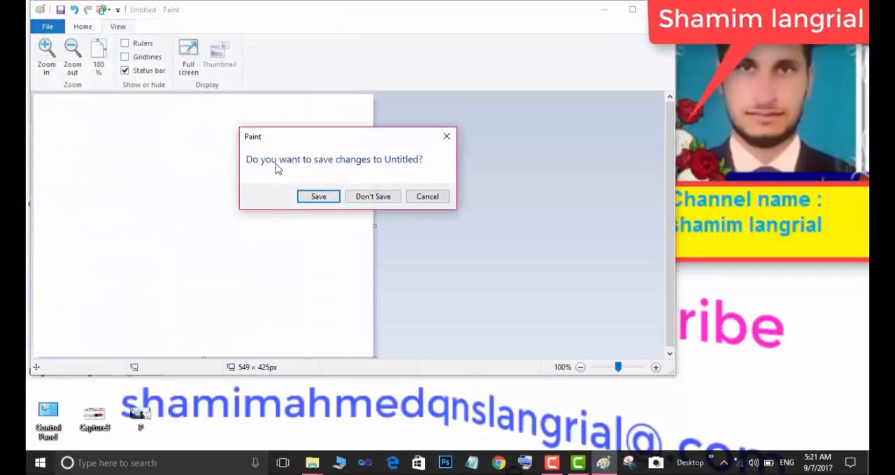
pyautogui.click(368, 204)
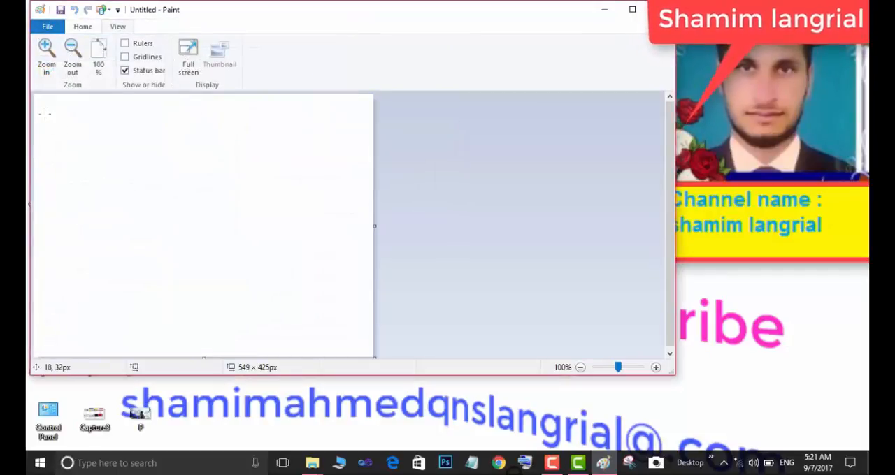
pyautogui.click(56, 27)
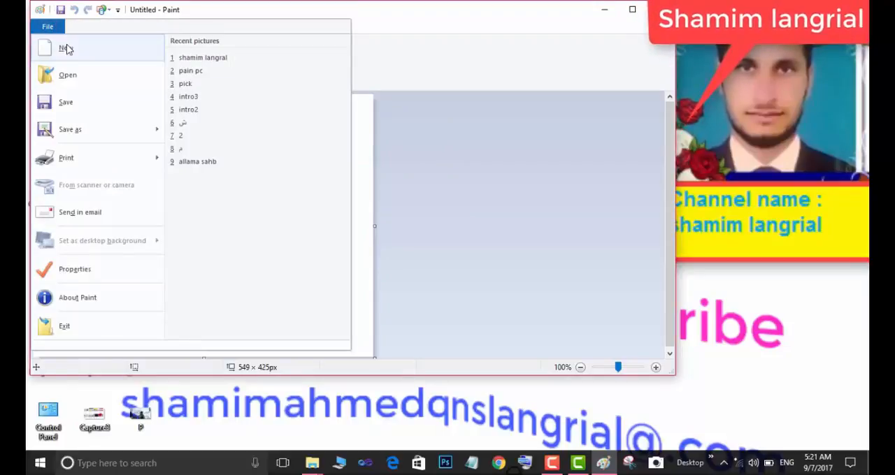
pyautogui.click(68, 49)
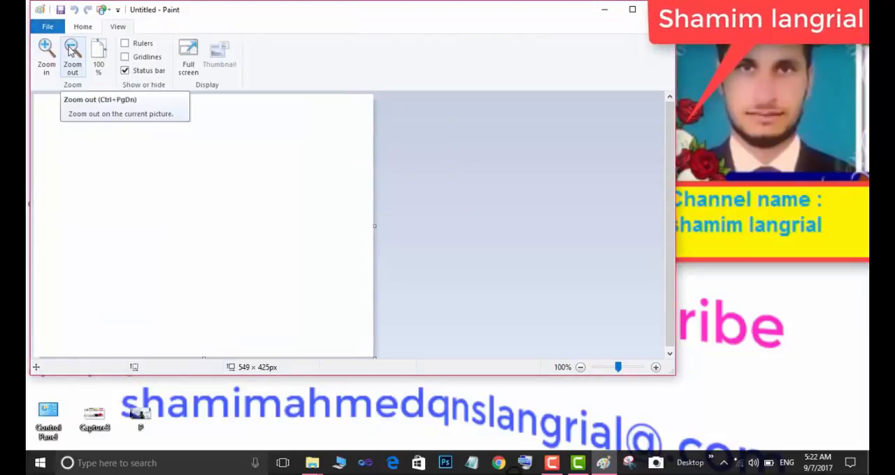
# Step: Open the Apple1 picture from the SD\walpaper folder on the Video and freelancing (F:) drive
pyautogui.click(46, 26)
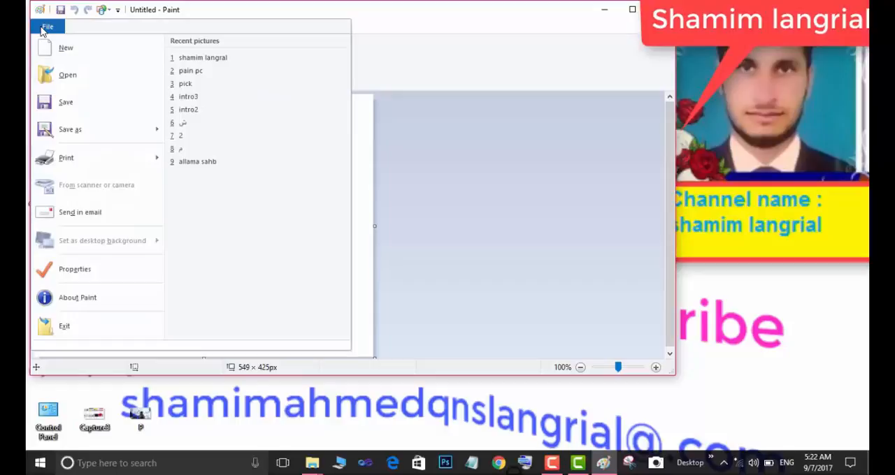
pyautogui.click(66, 76)
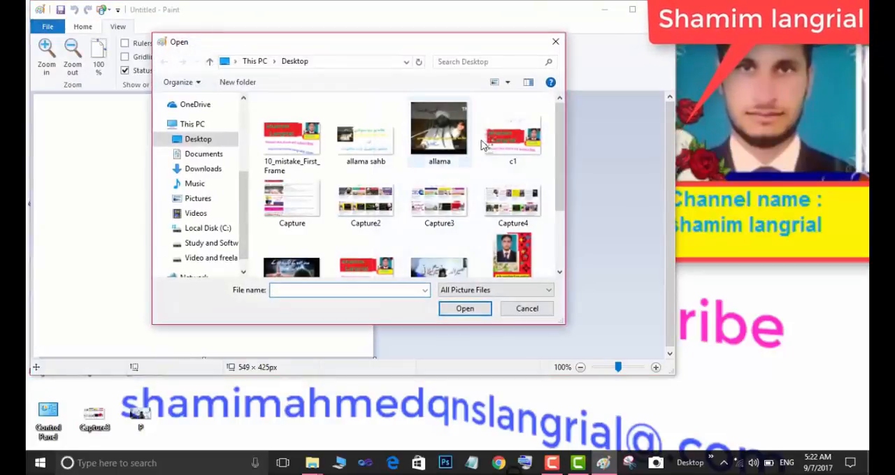
pyautogui.click(204, 259)
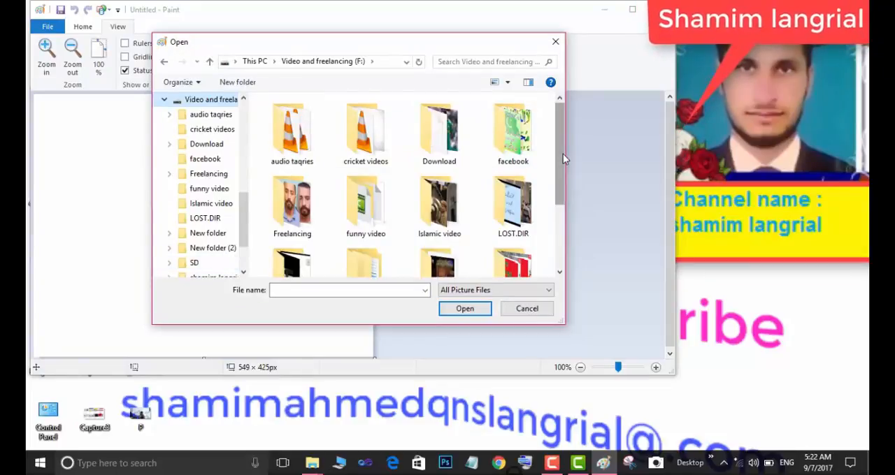
pyautogui.scroll(-3, 564, 159)
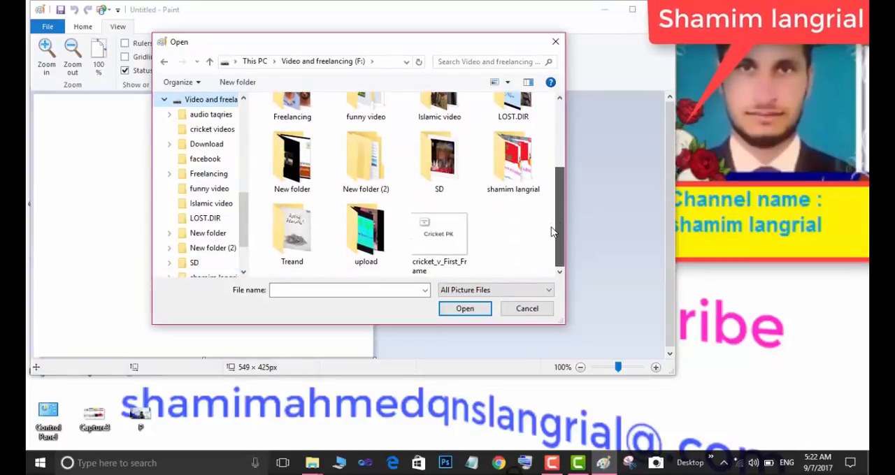
pyautogui.doubleClick(458, 148)
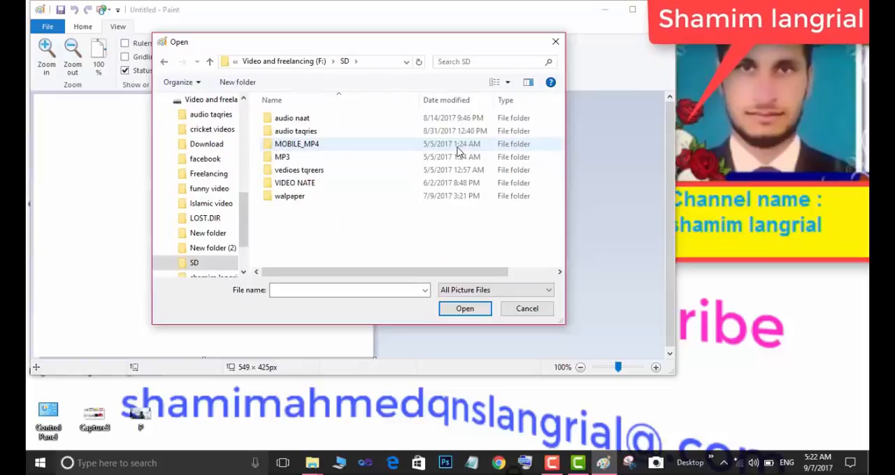
pyautogui.doubleClick(422, 200)
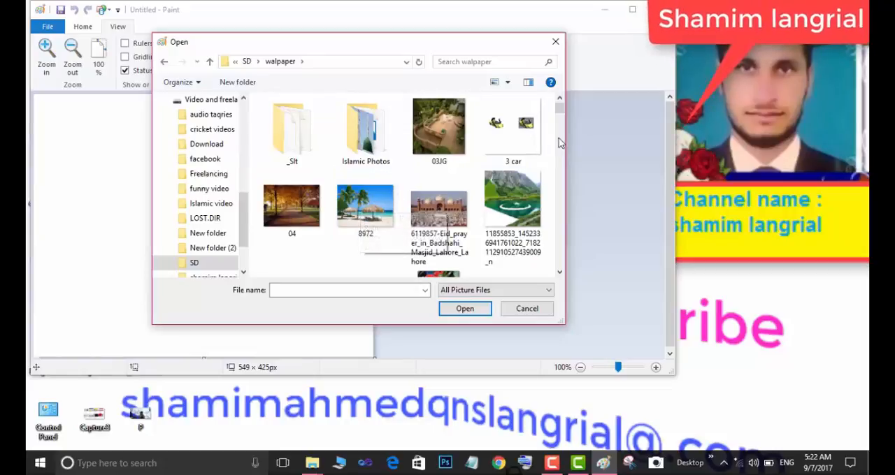
pyautogui.press('Down')
pyautogui.press('Down')
pyautogui.press('Down')
pyautogui.press('Down')
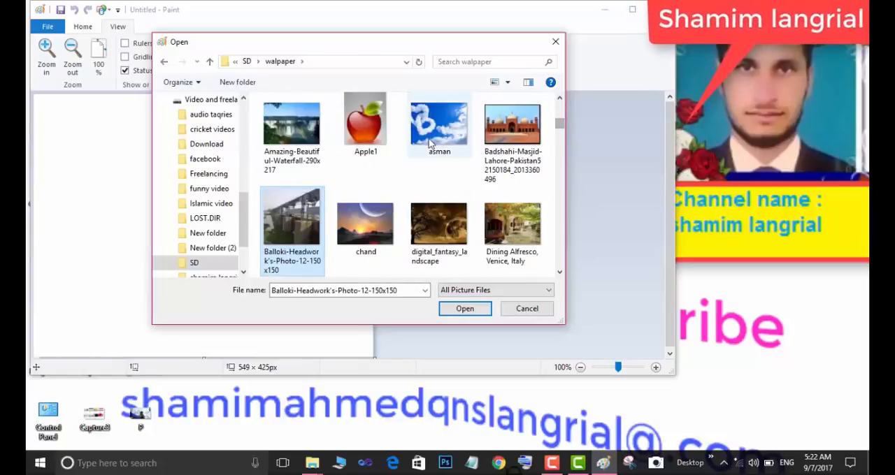
pyautogui.doubleClick(357, 133)
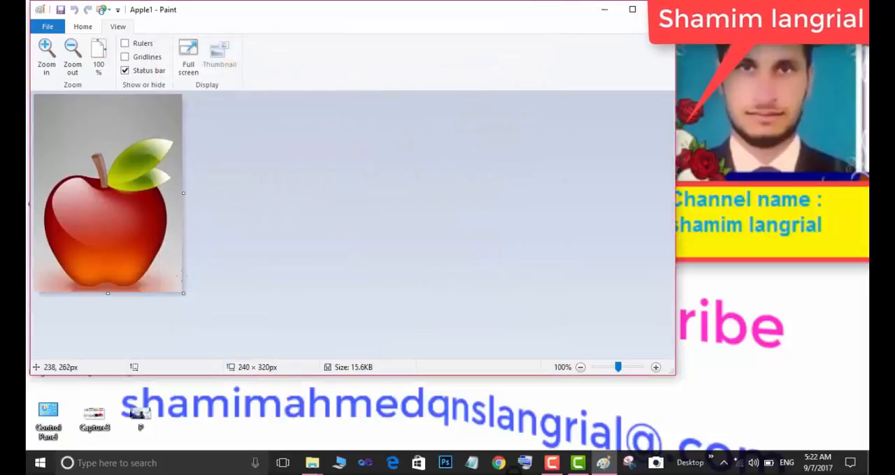
# Step: Enlarge the canvas around the apple picture to about 474 × 429 px and fill its blank area with yellow
pyautogui.moveTo(183, 294); pyautogui.dragTo(324, 358)
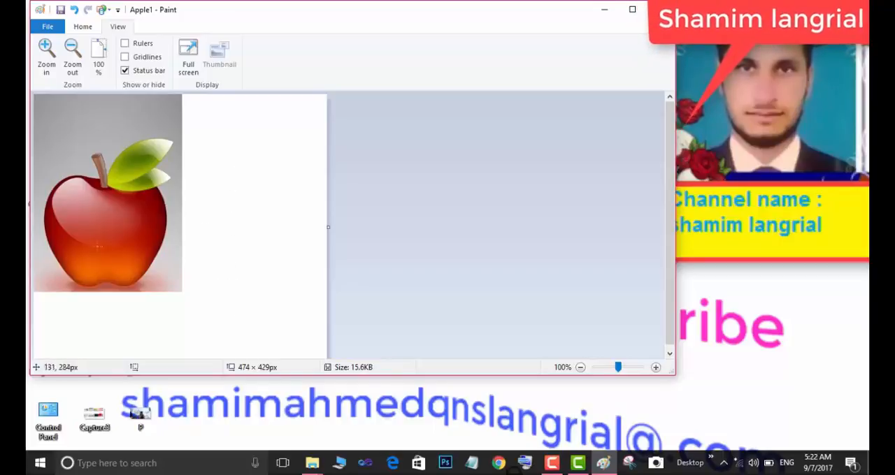
pyautogui.click(85, 28)
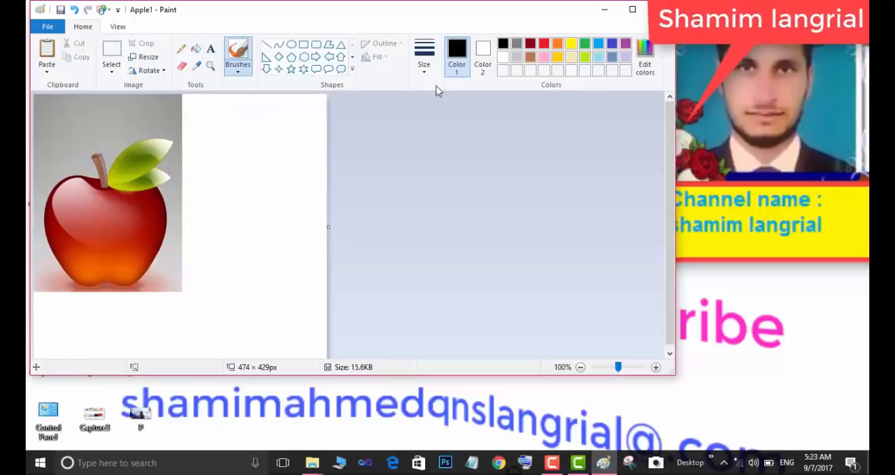
pyautogui.click(572, 45)
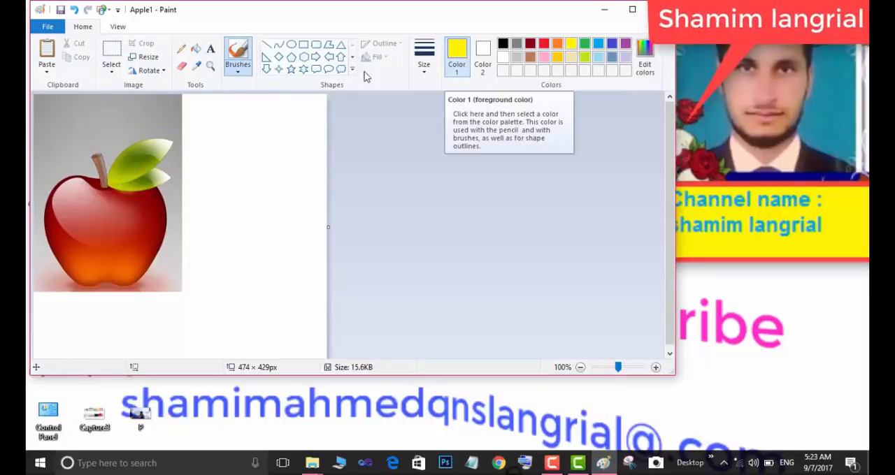
pyautogui.click(197, 50)
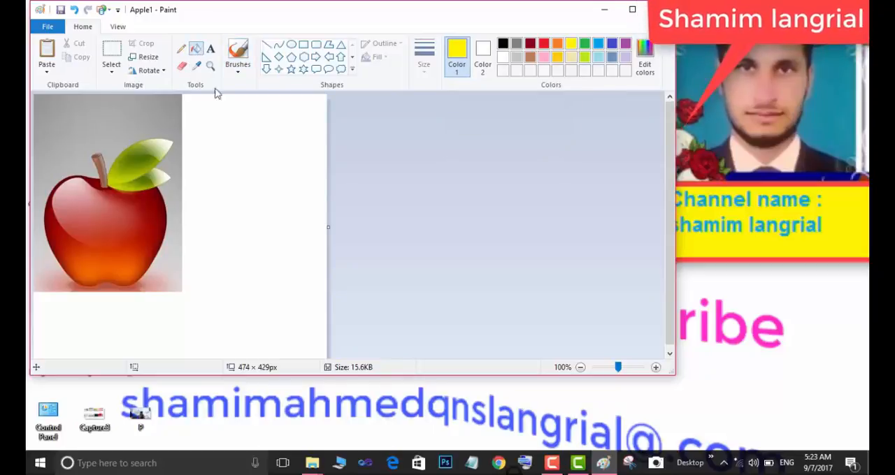
pyautogui.click(243, 127)
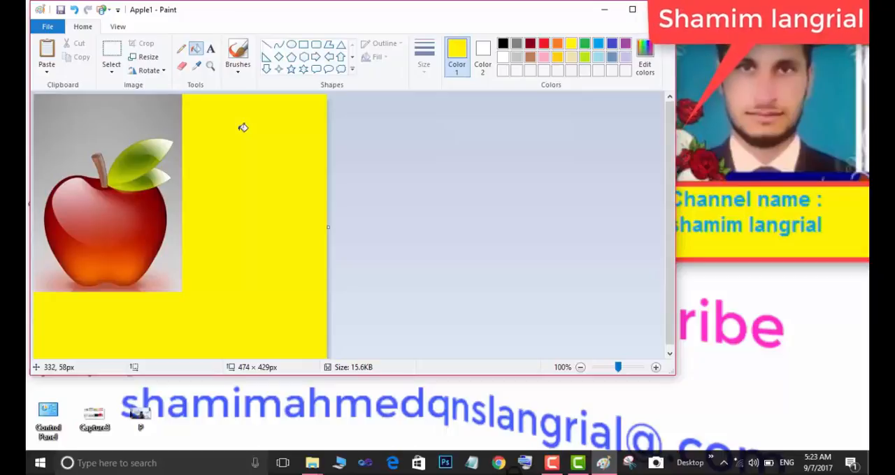
# Step: Create a text box about 230 × 168 px on the yellow area beside the apple and set the text colour to red
pyautogui.click(210, 50)
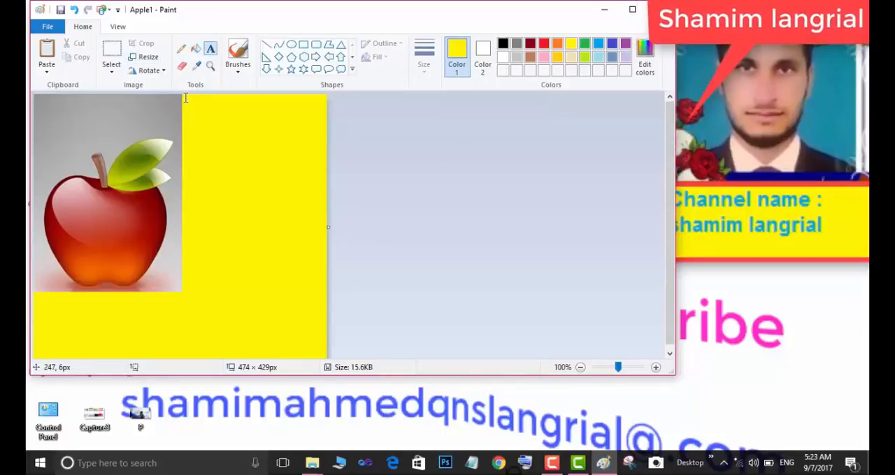
pyautogui.moveTo(184, 98); pyautogui.dragTo(326, 202)
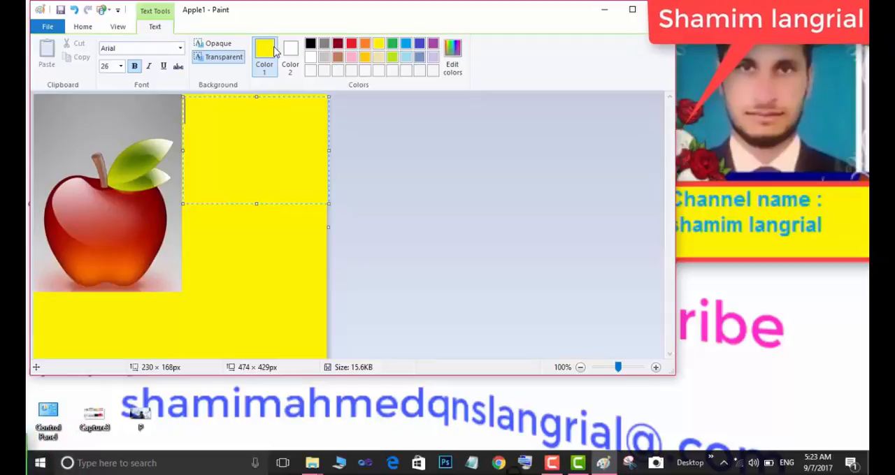
pyautogui.click(354, 44)
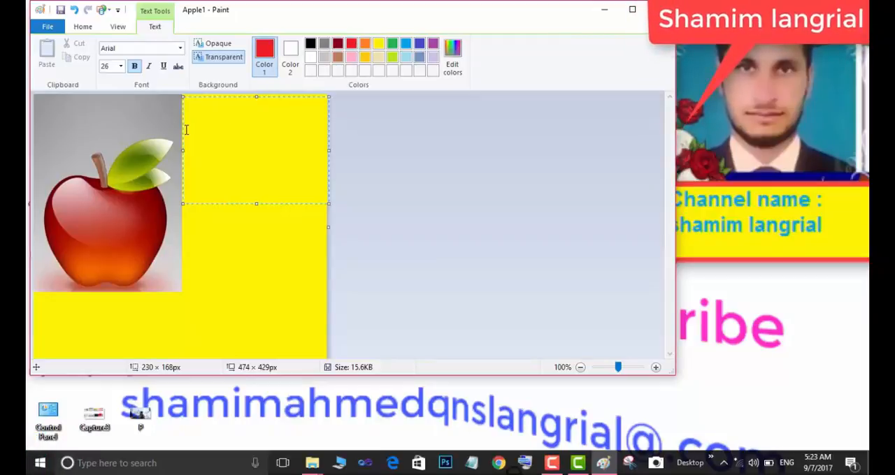
# Step: Enter "apple is good thing for eating and good life" in the text box beside the apple
pyautogui.write('apple ')
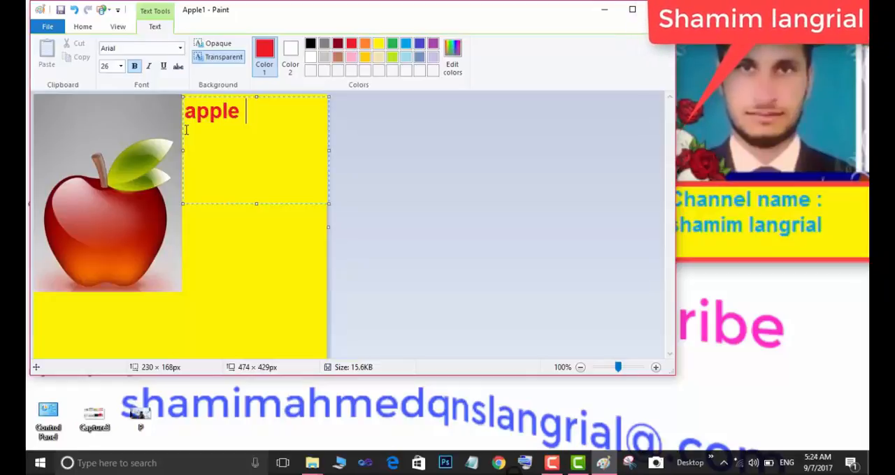
pyautogui.write('is good')
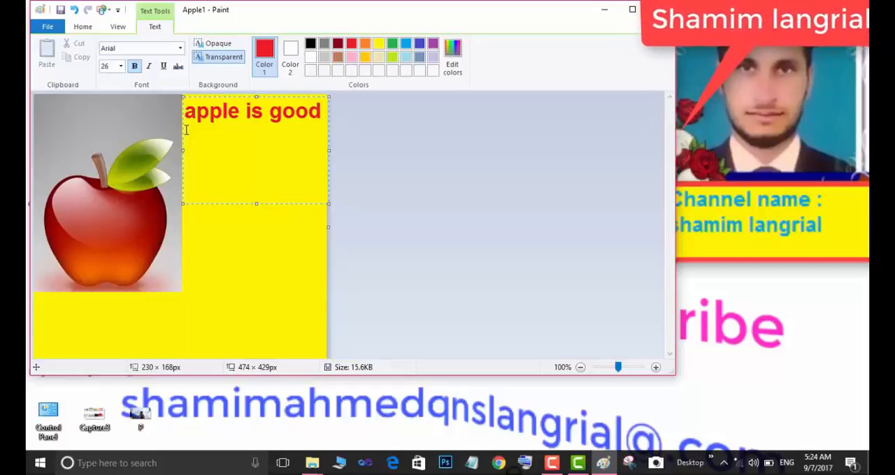
pyautogui.press('Return')
pyautogui.write('th')
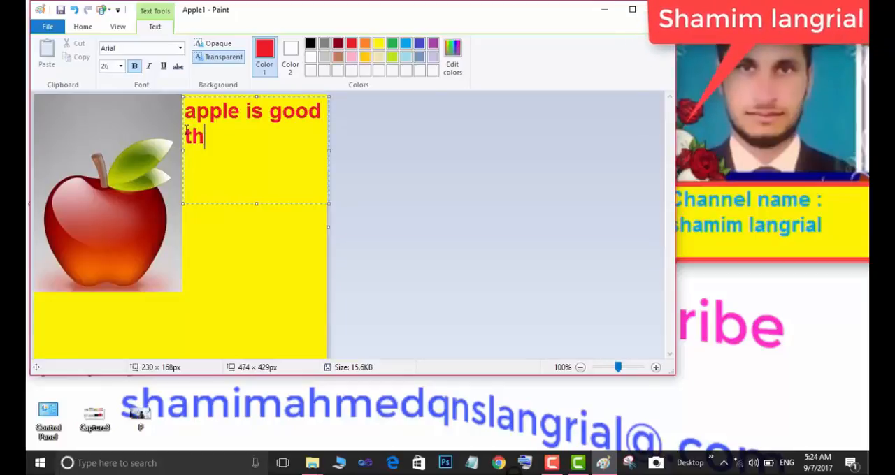
pyautogui.write('in')
pyautogui.press('BackSpace')
pyautogui.write('g fo')
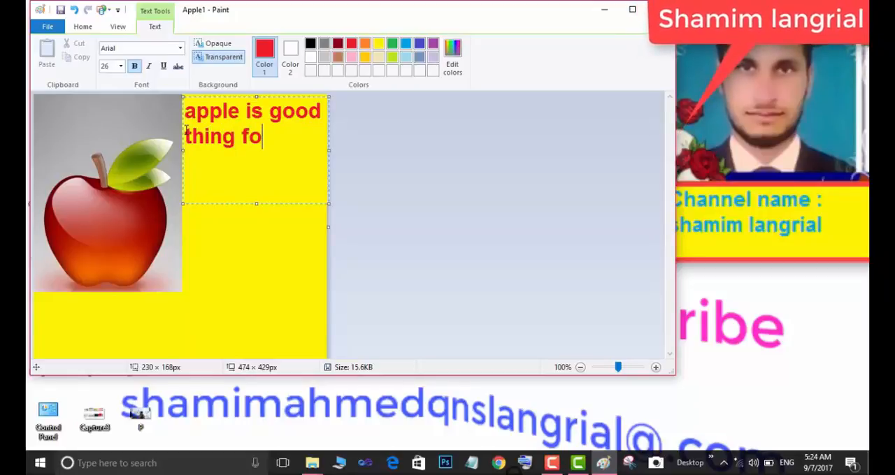
pyautogui.write('r ea')
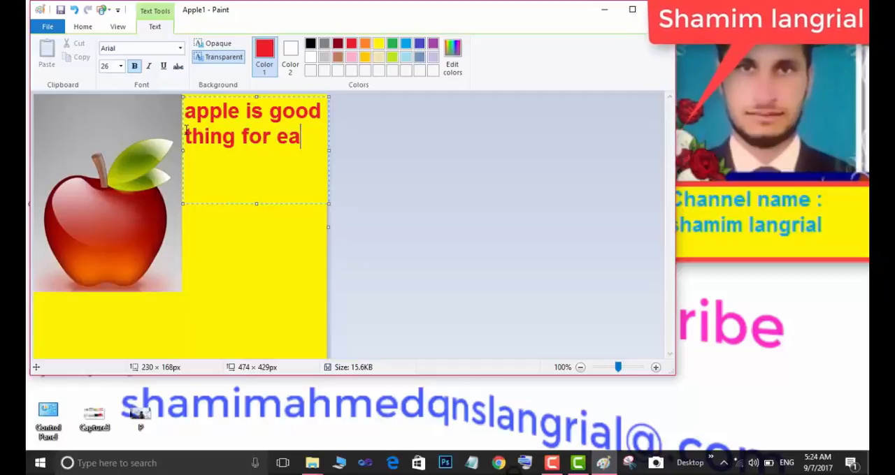
pyautogui.write('ting')
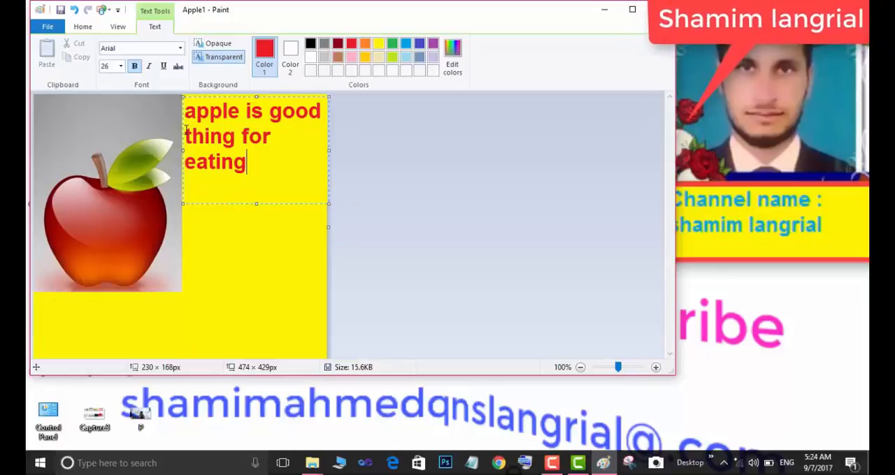
pyautogui.write('and ')
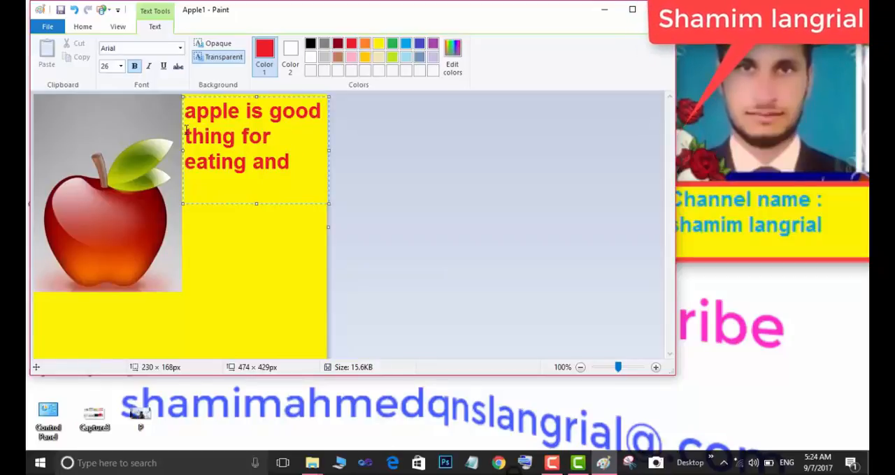
pyautogui.write('goo')
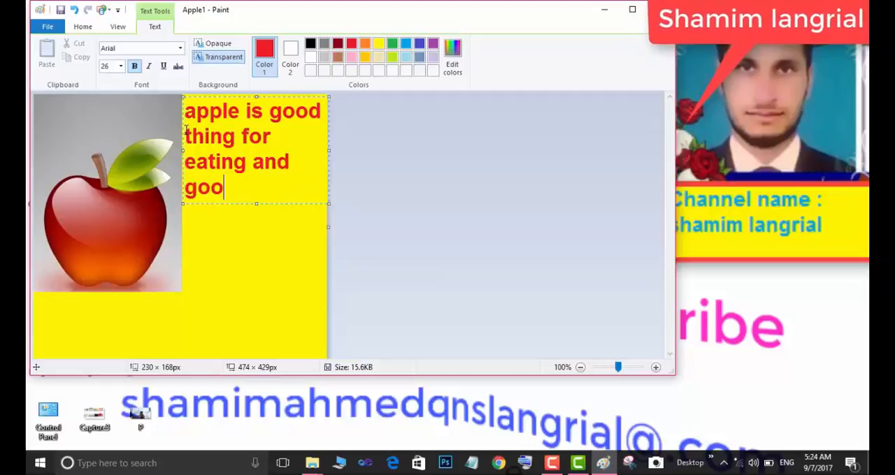
pyautogui.write('d')
pyautogui.write('life')
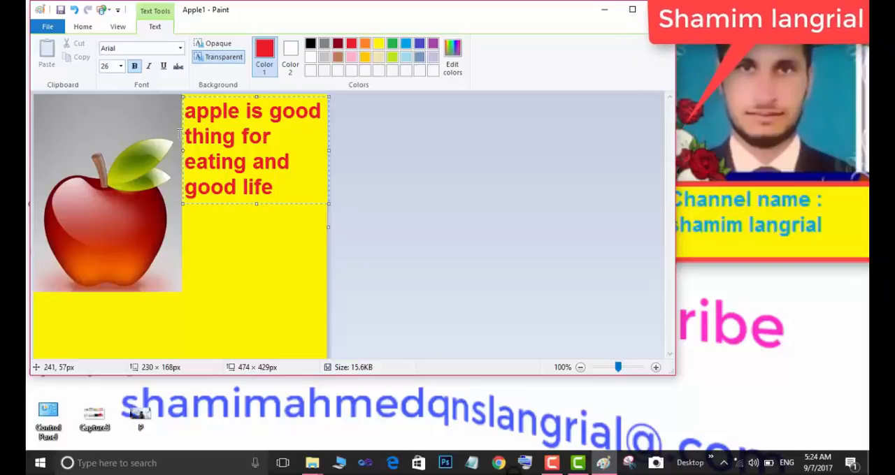
# Step: Finish the red text and create a green text box about 215 × 155 px on the yellow area below it
pyautogui.click(264, 261)
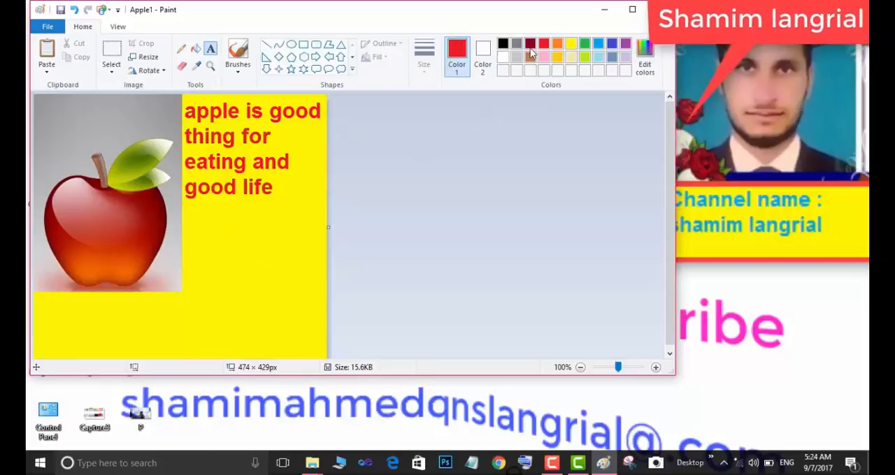
pyautogui.click(584, 44)
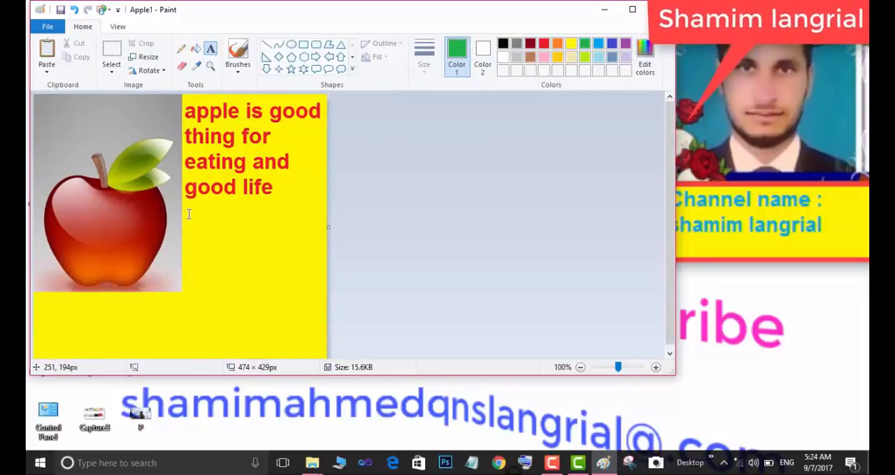
pyautogui.moveTo(190, 215); pyautogui.dragTo(321, 309)
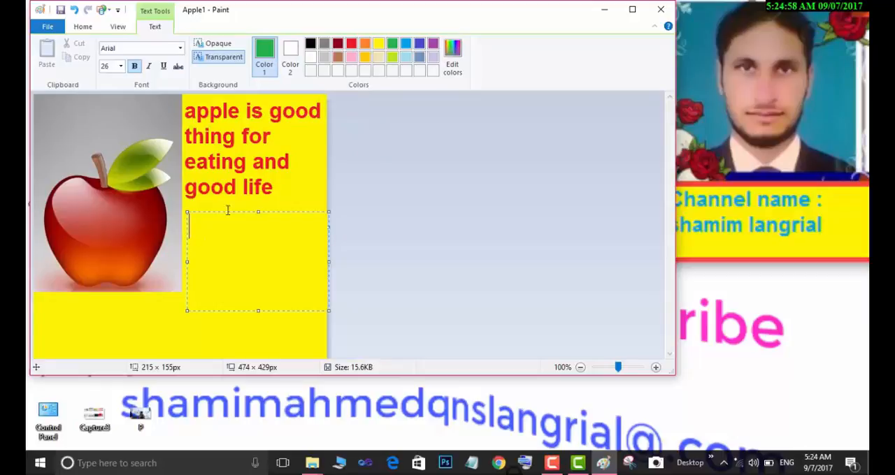
# Step: Give the new text box an opaque dark red background and shift it slightly left towards the apple
pyautogui.click(214, 44)
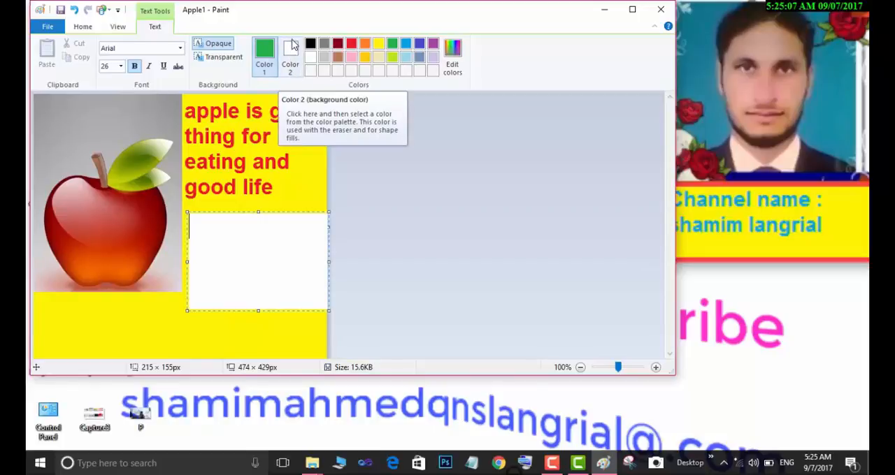
pyautogui.click(292, 61)
pyautogui.click(365, 44)
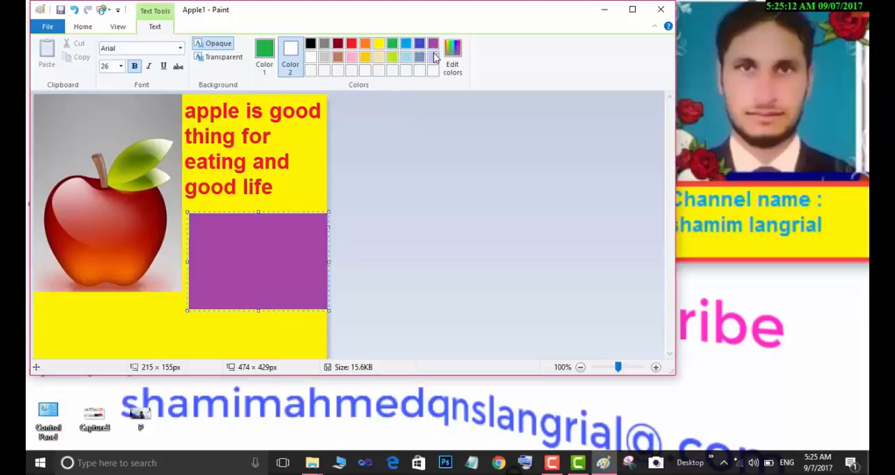
pyautogui.click(341, 47)
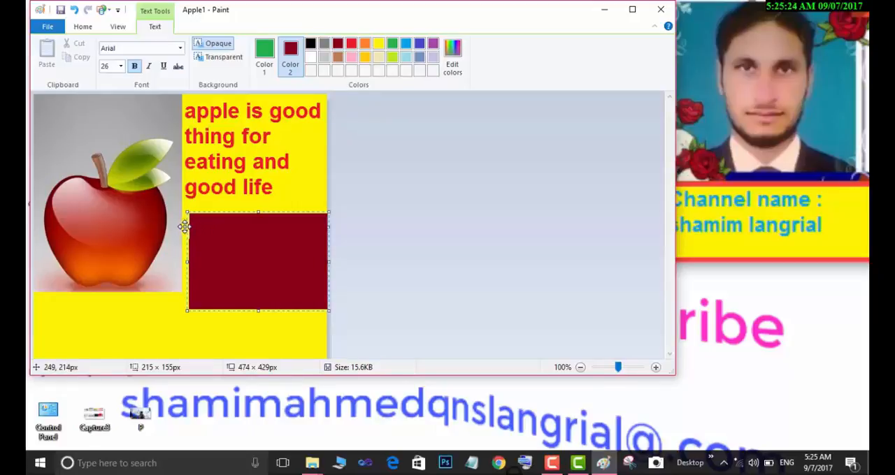
pyautogui.moveTo(186, 226); pyautogui.dragTo(184, 226)
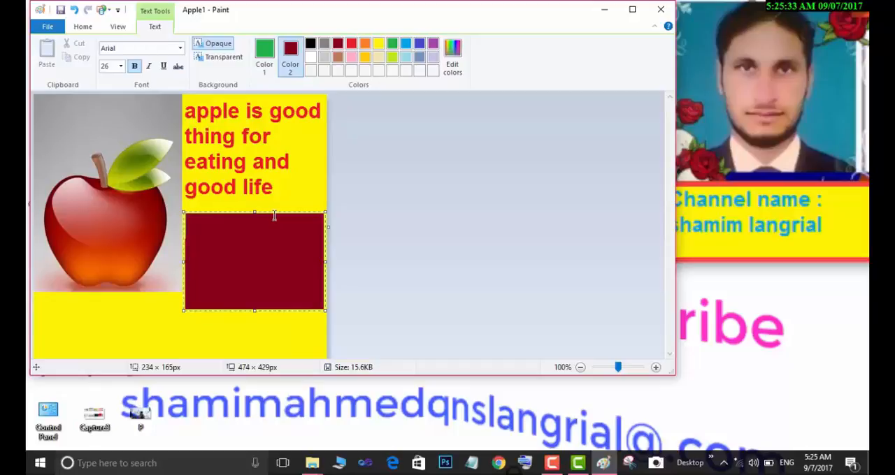
# Step: Enter "subscribing for my channel" in the dark red text box and commit the text to the picture
pyautogui.write('sub')
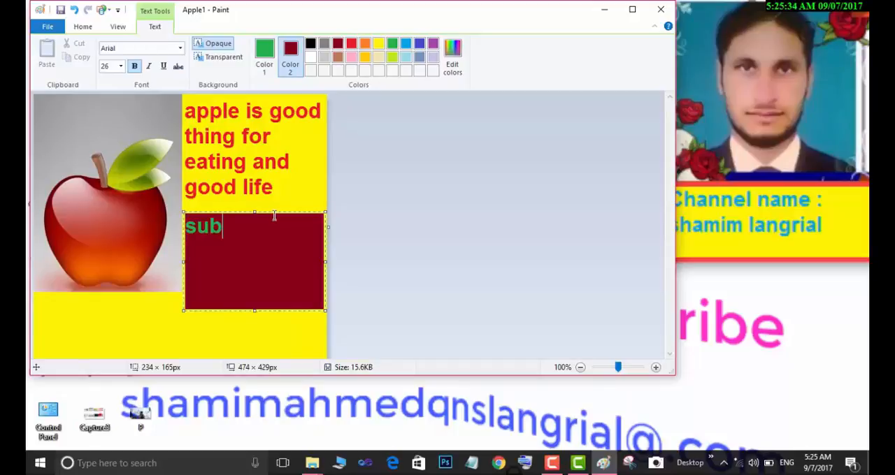
pyautogui.write('s')
pyautogui.write('cri')
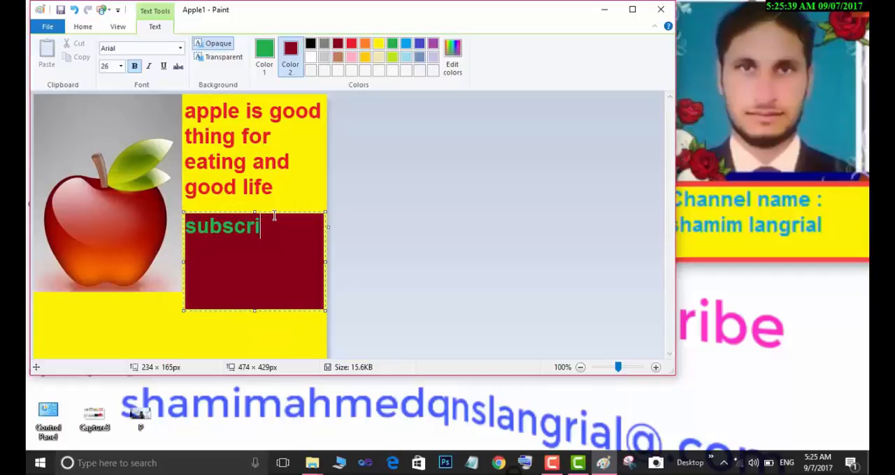
pyautogui.write('bing foe')
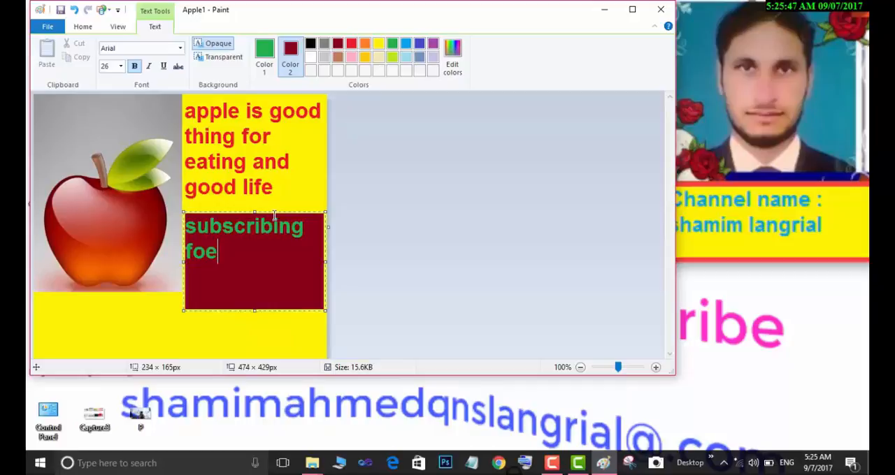
pyautogui.press('BackSpace')
pyautogui.write('r mu')
pyautogui.press('BackSpace')
pyautogui.write('y ')
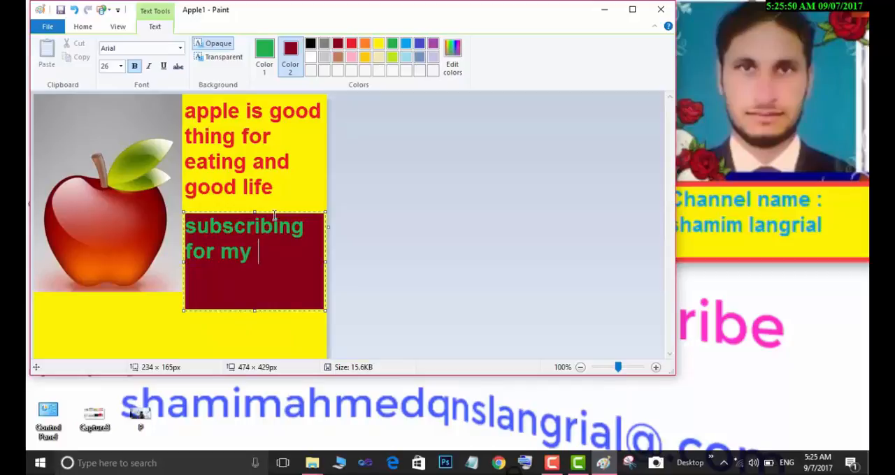
pyautogui.write('channel')
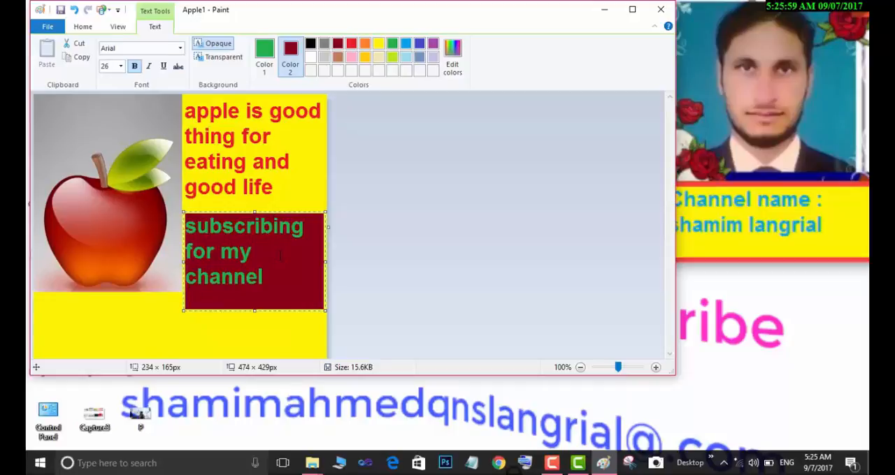
pyautogui.click(303, 327)
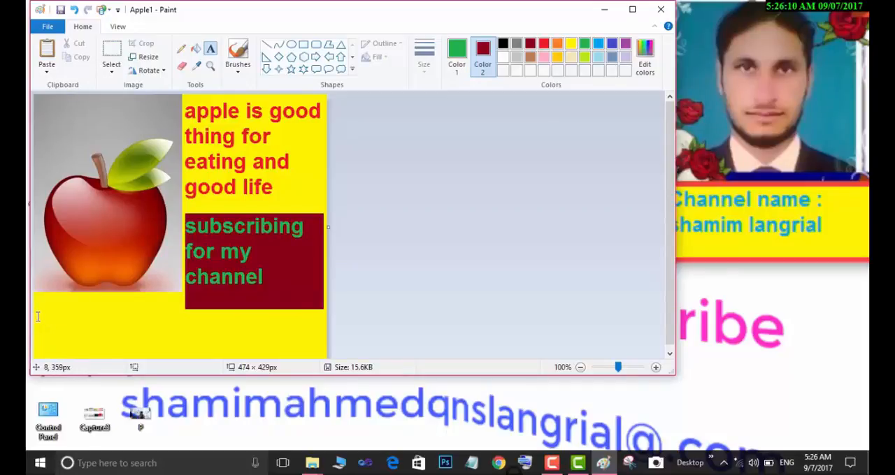
# Step: Create a text box about 461 × 60 px across the yellow strip below the apple and the dark red block
pyautogui.moveTo(38, 316); pyautogui.dragTo(323, 355)
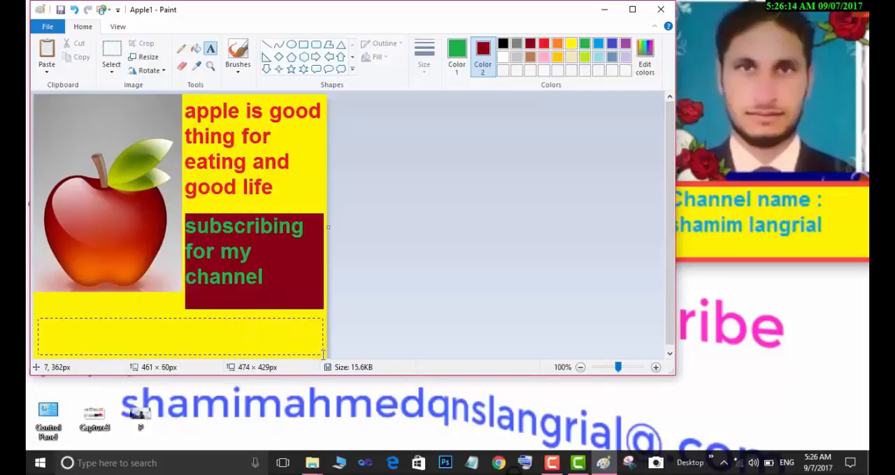